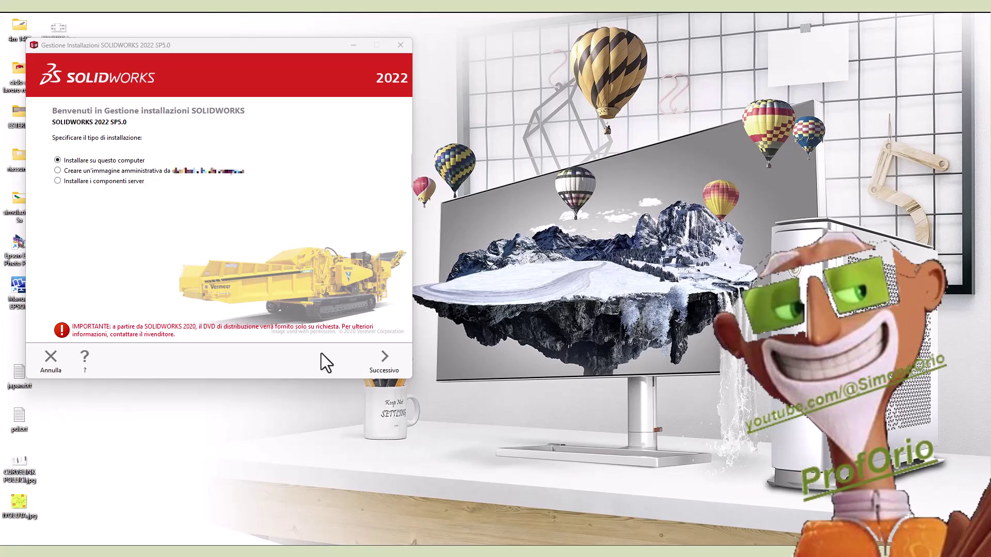
# Step: Move past the installation type and enter the remaining SOLIDWORKS serial number blocks
pyautogui.click(385, 361)
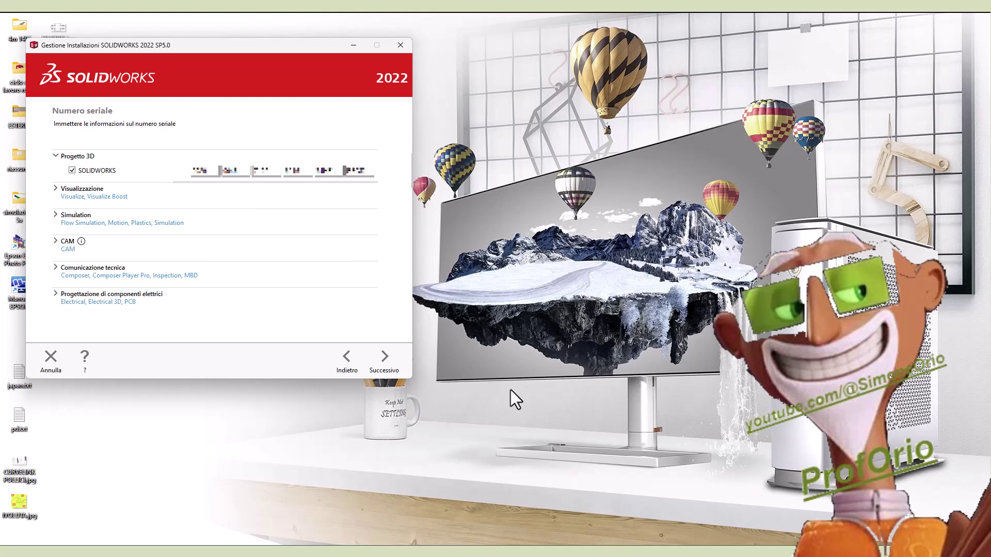
pyautogui.doubleClick(239, 170)
pyautogui.press('Tab')
pyautogui.hotkey('ctrl', 'v')
pyautogui.press('Tab')
pyautogui.hotkey('ctrl', 'v')
pyautogui.press('Tab')
pyautogui.press('BackSpace')
pyautogui.press('Tab')
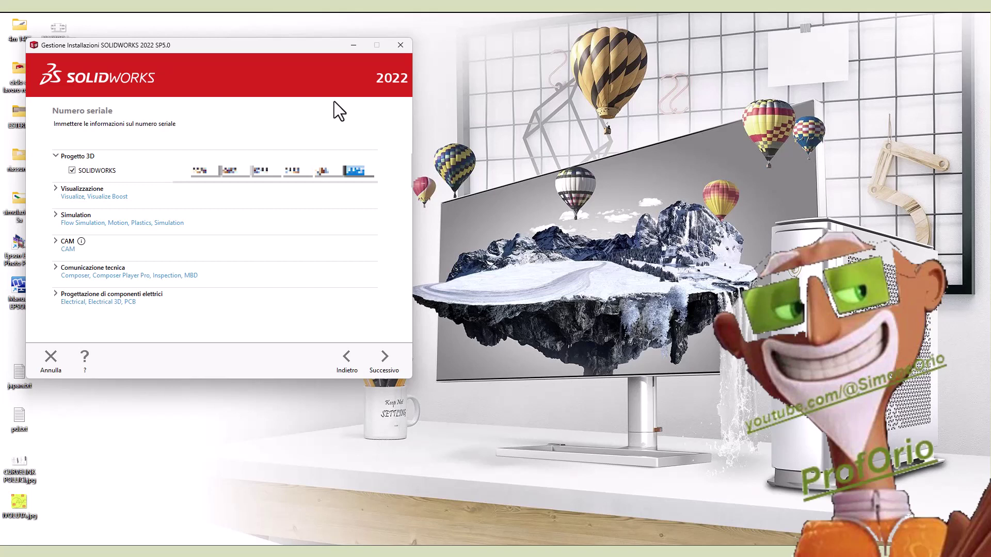
pyautogui.write('0000')
pyautogui.write('0')
# Step: Tick SOLIDWORKS Visualize under the Visualizzazione product group
pyautogui.click(58, 190)
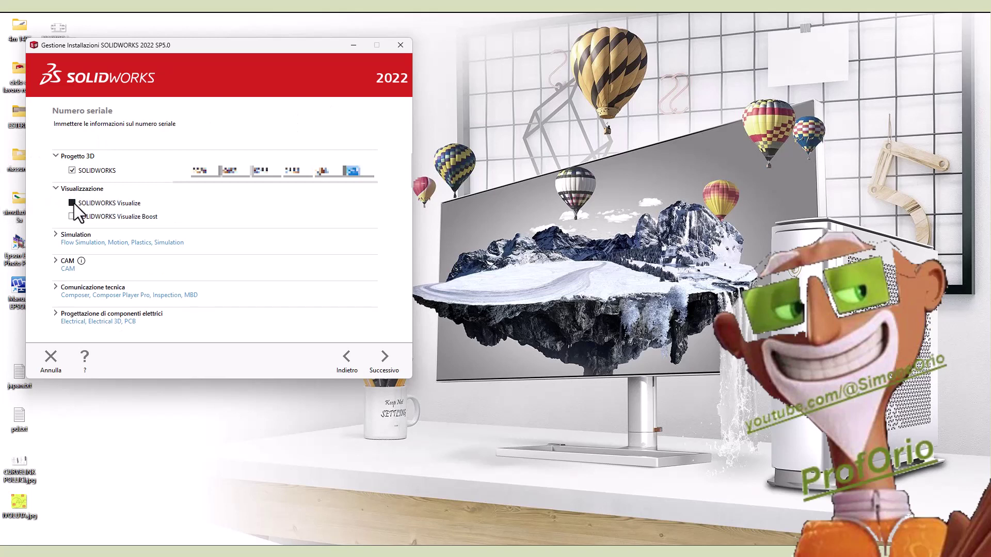
pyautogui.click(73, 203)
pyautogui.click(58, 190)
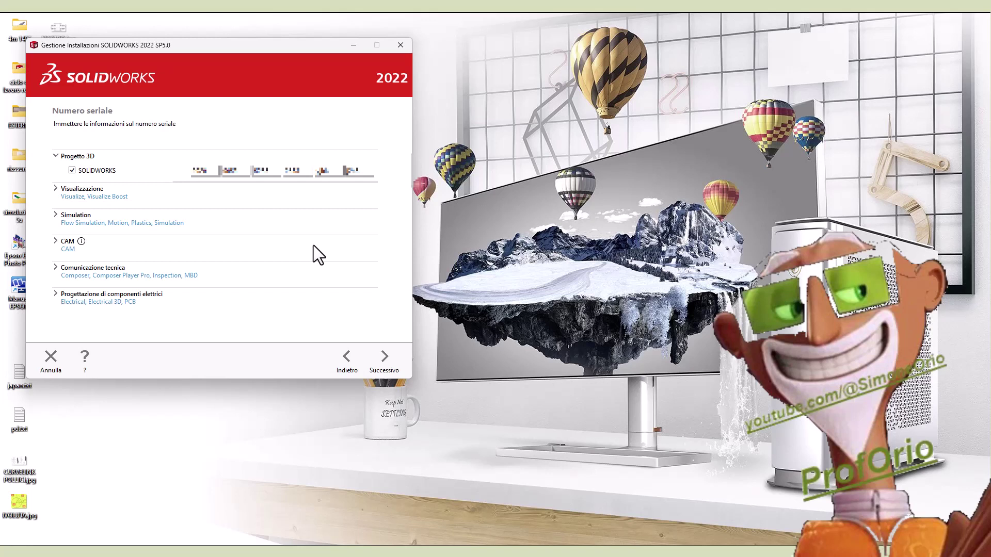
# Step: Submit the serial number so the installer validates it and shows the system warnings
pyautogui.click(388, 366)
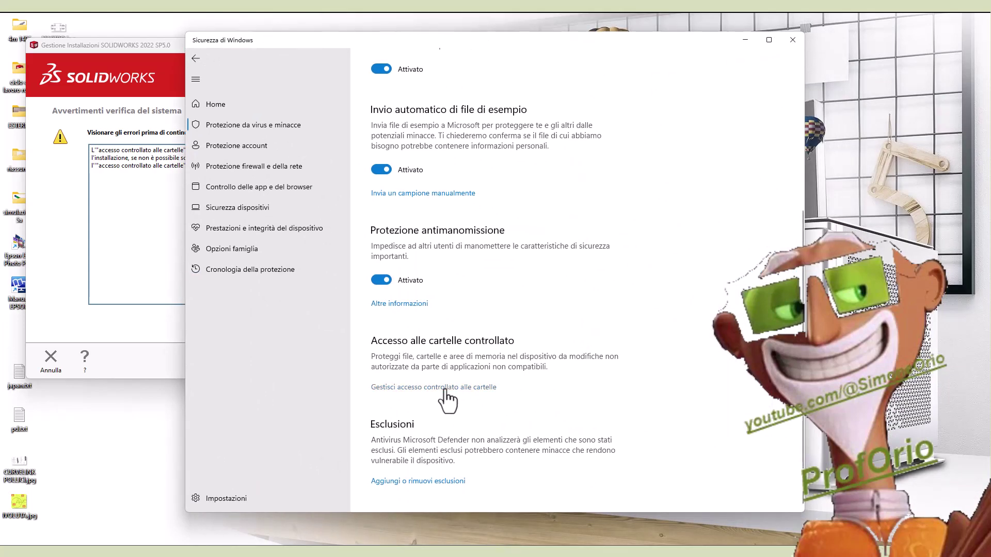
# Step: Switch controlled folder access to Disattivato and move Windows Security aside
pyautogui.click(444, 388)
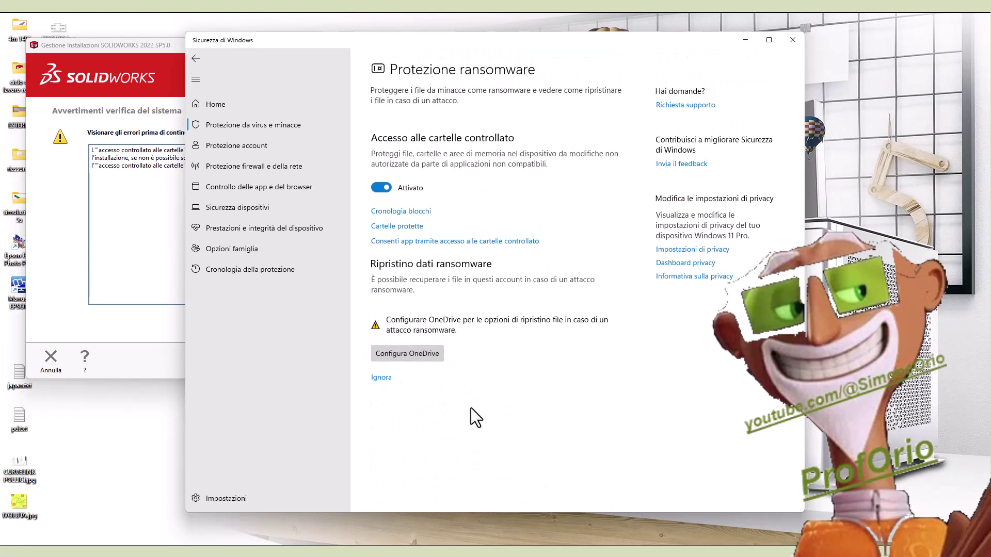
pyautogui.click(384, 188)
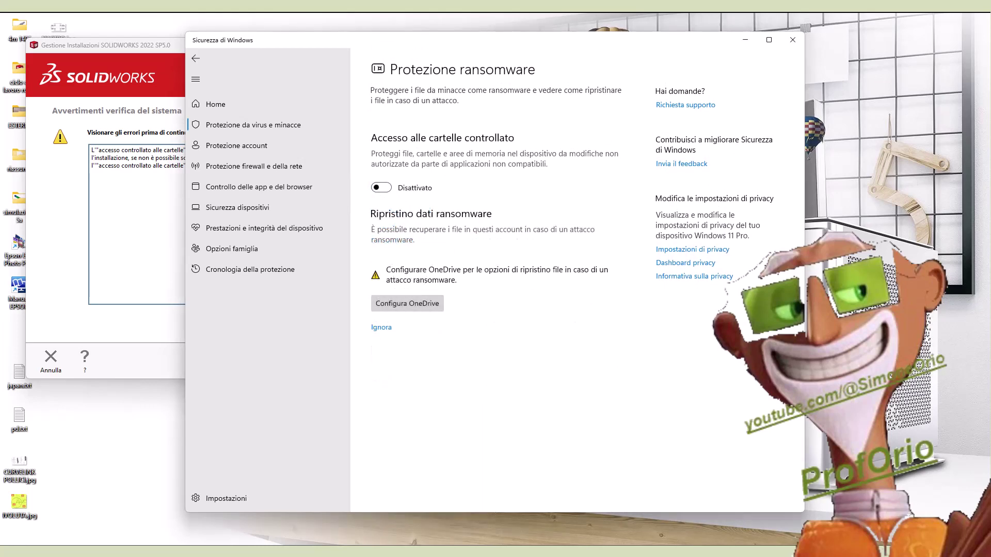
pyautogui.moveTo(507, 37); pyautogui.dragTo(708, 60)
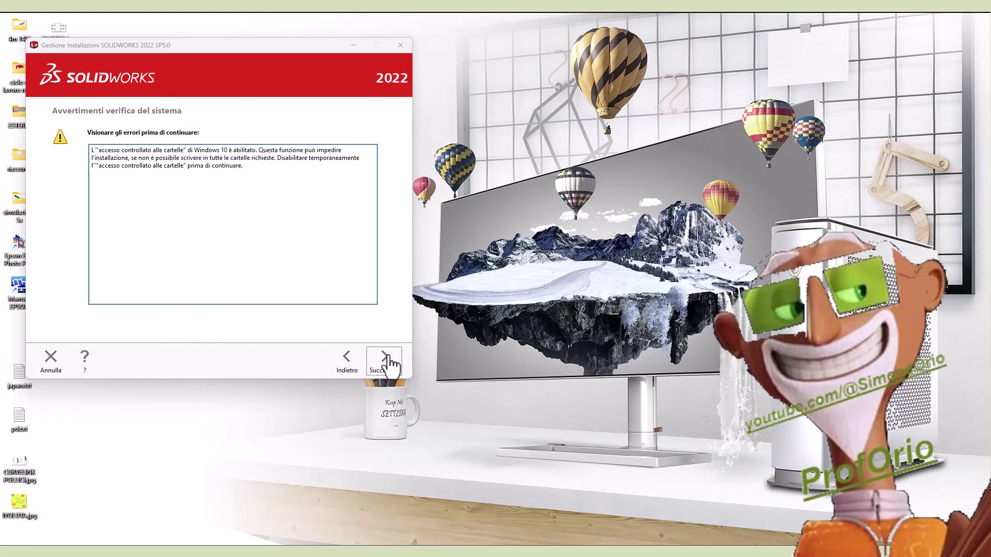
# Step: Remove eDrawings, add SOLIDWORKS File Utilities and Strumenti API, keeping 3DEXPERIENCE Marketplace
pyautogui.click(385, 361)
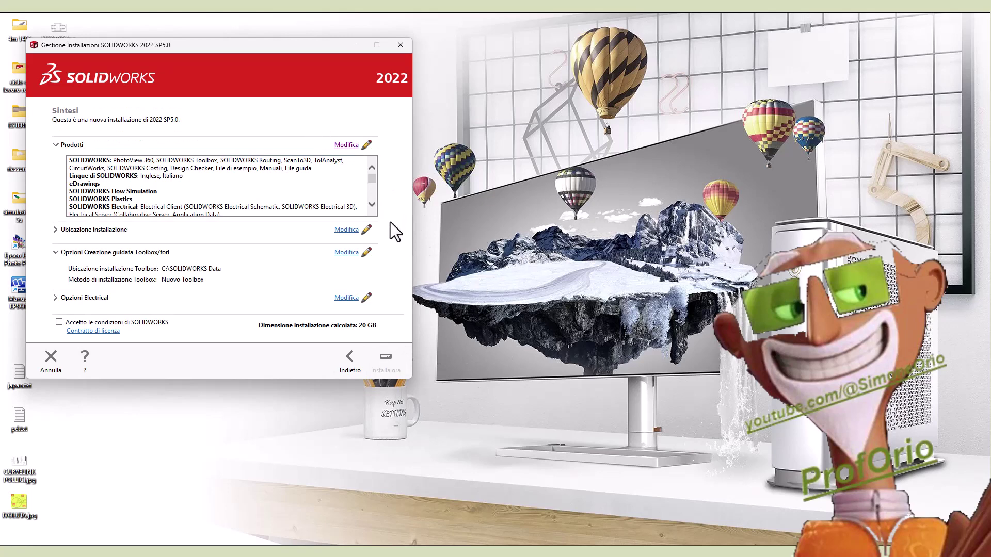
pyautogui.click(372, 204)
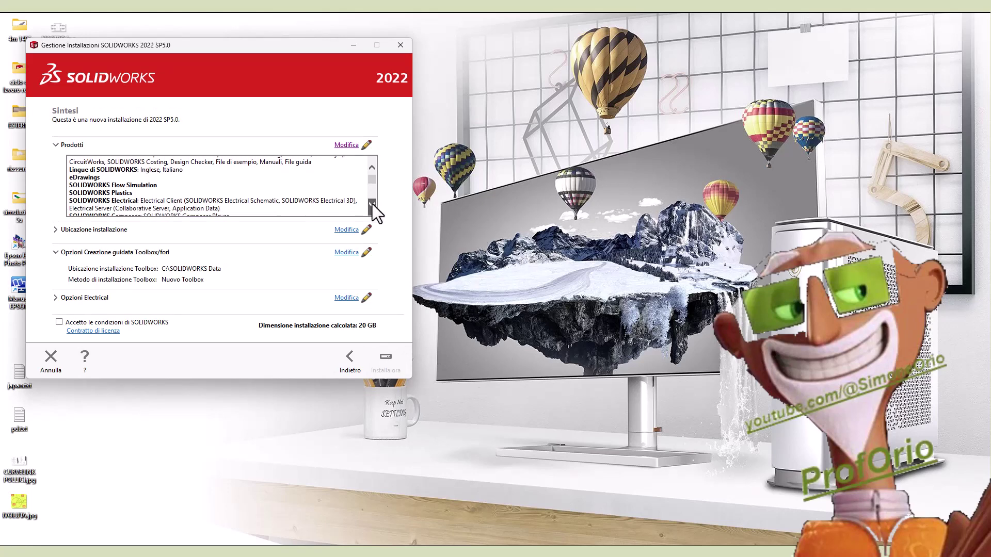
pyautogui.click(347, 145)
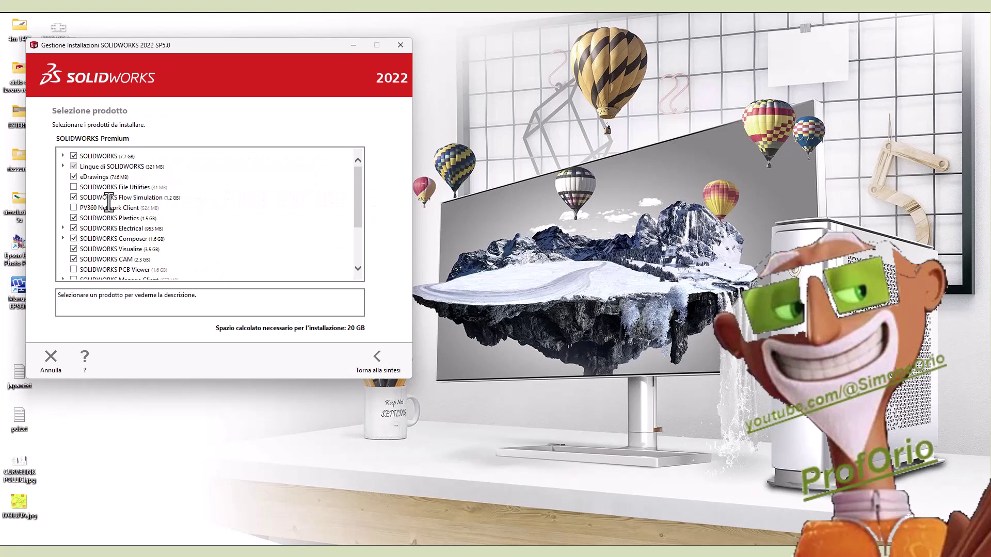
pyautogui.click(74, 177)
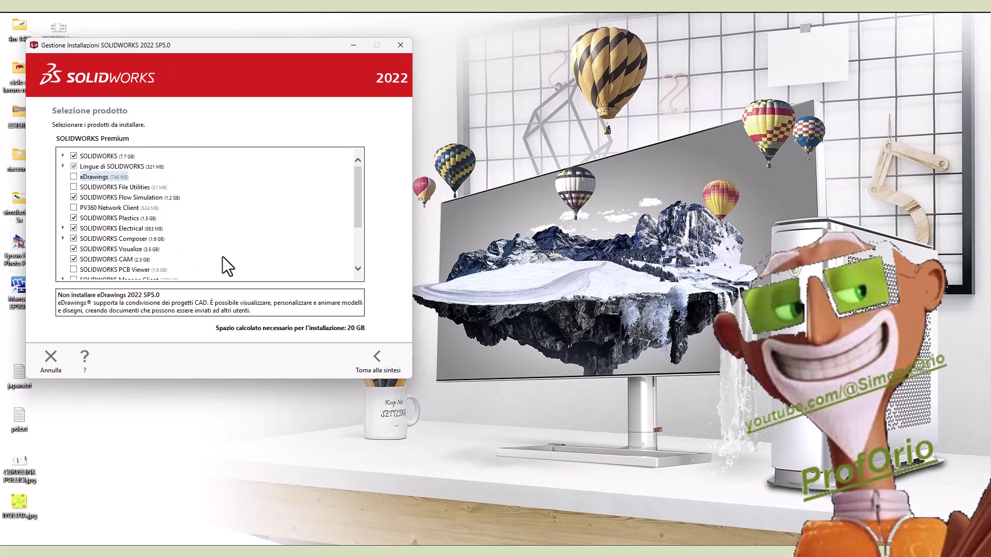
pyautogui.click(74, 188)
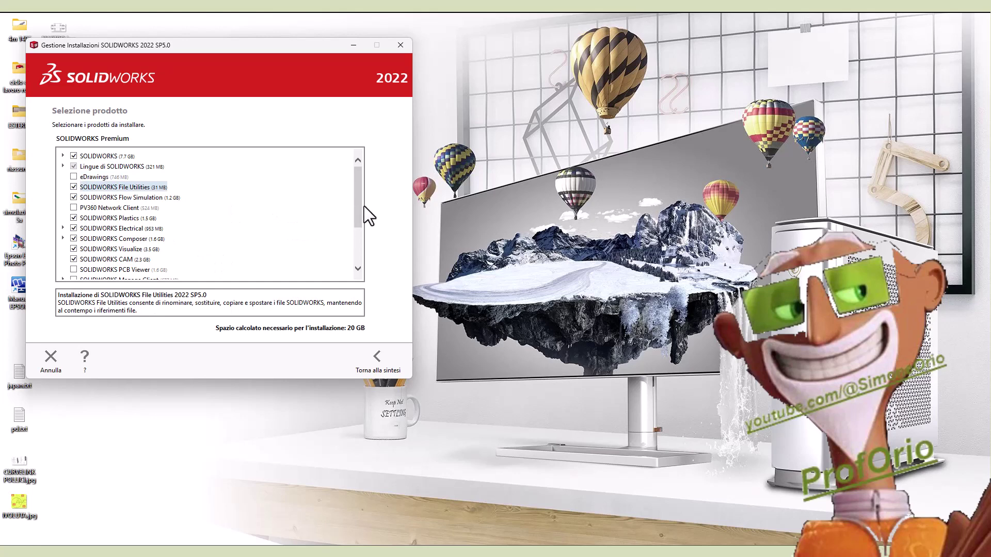
pyautogui.moveTo(357, 203); pyautogui.dragTo(352, 229)
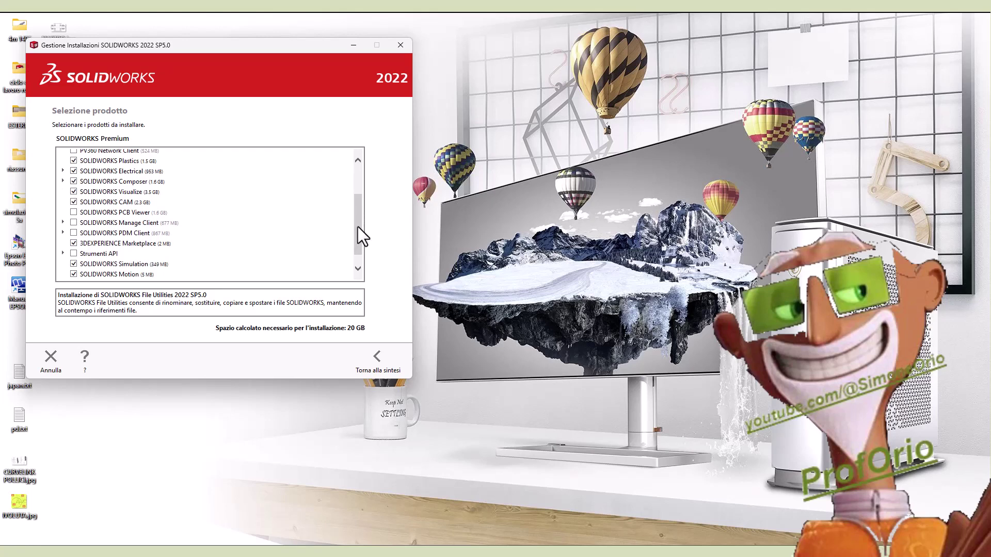
pyautogui.click(74, 243)
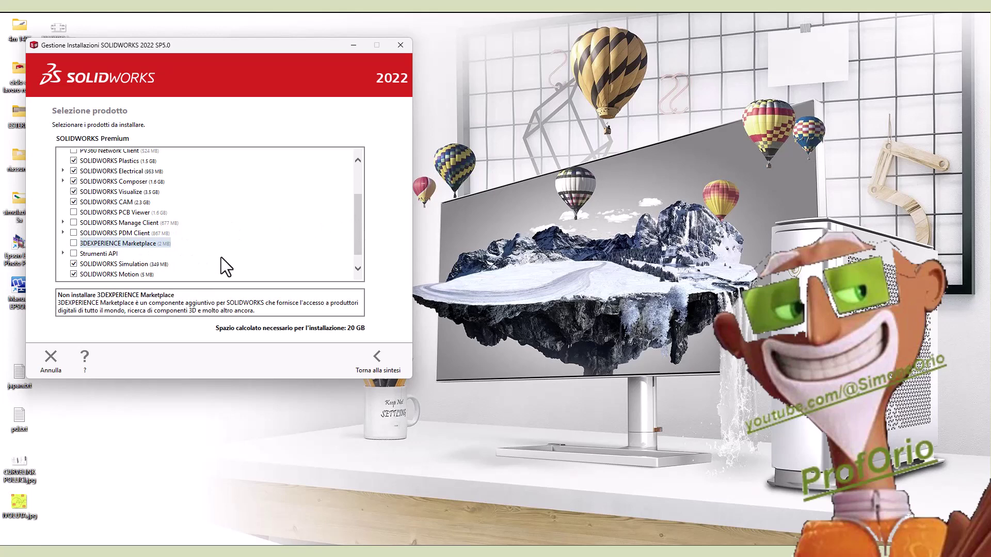
pyautogui.click(73, 241)
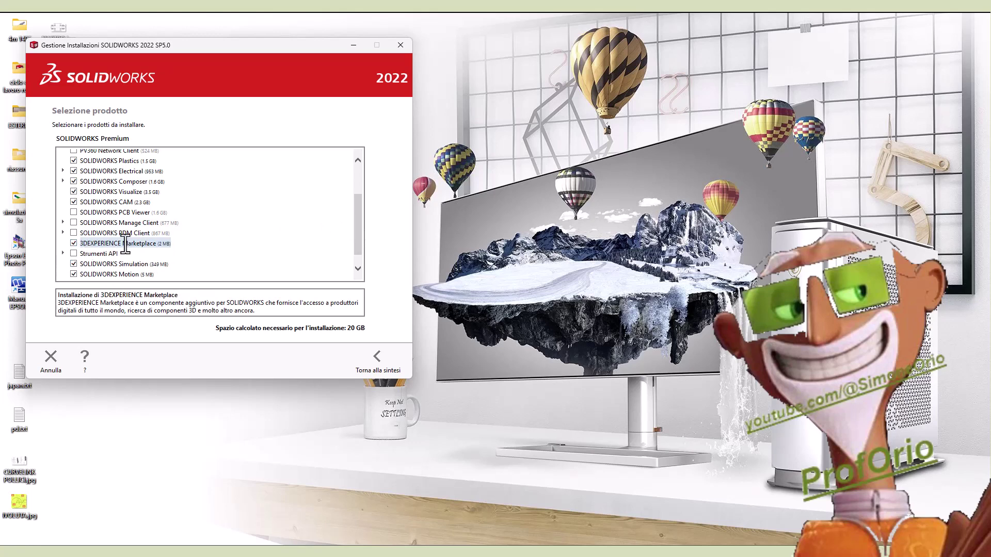
pyautogui.click(73, 253)
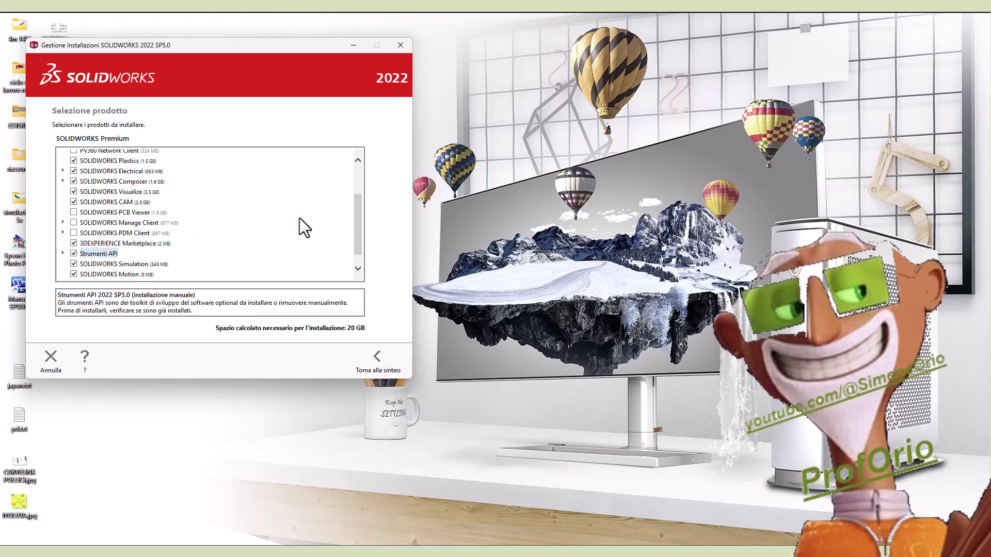
pyautogui.moveTo(355, 220); pyautogui.dragTo(359, 198)
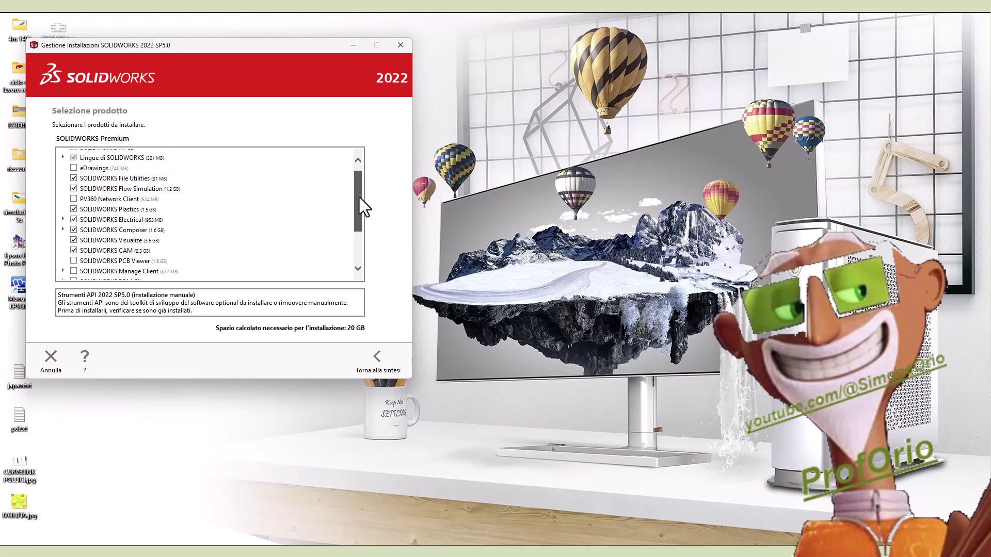
pyautogui.moveTo(359, 197)
pyautogui.mouseDown()
pyautogui.moveTo(362, 189)
pyautogui.moveTo(365, 275)
pyautogui.mouseUp()
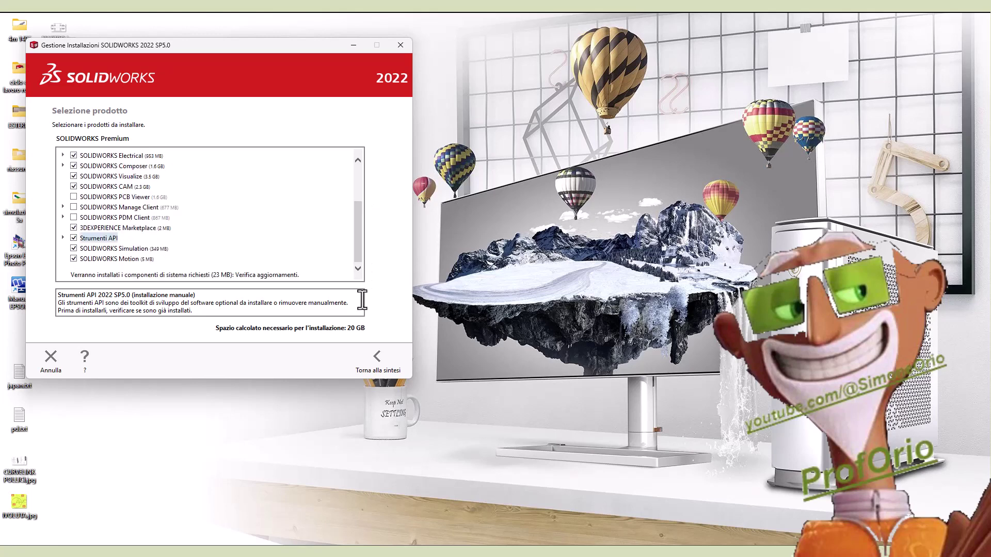
pyautogui.click(378, 361)
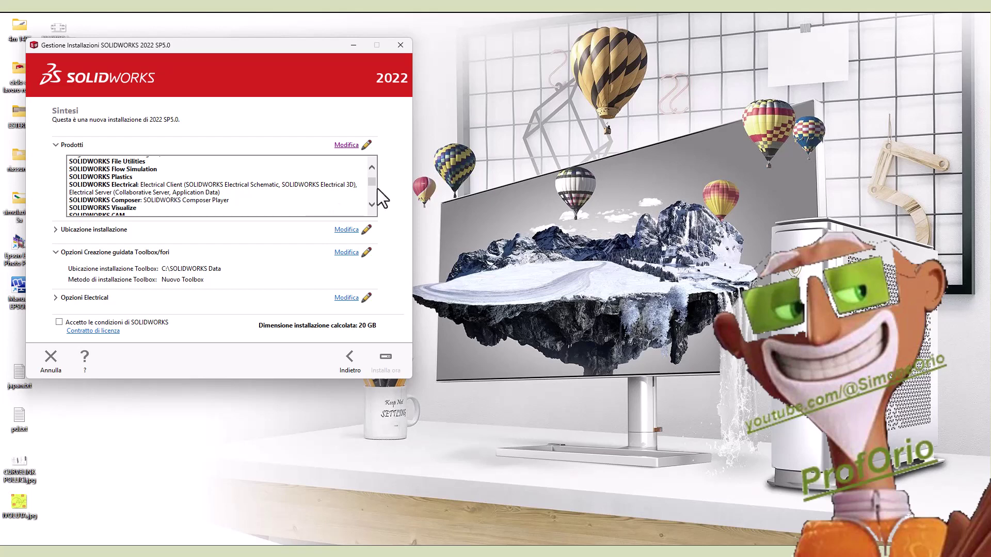
# Step: Accept the SOLIDWORKS terms and install into C:\Program Files\SOLIDWORKS Corp
pyautogui.click(347, 231)
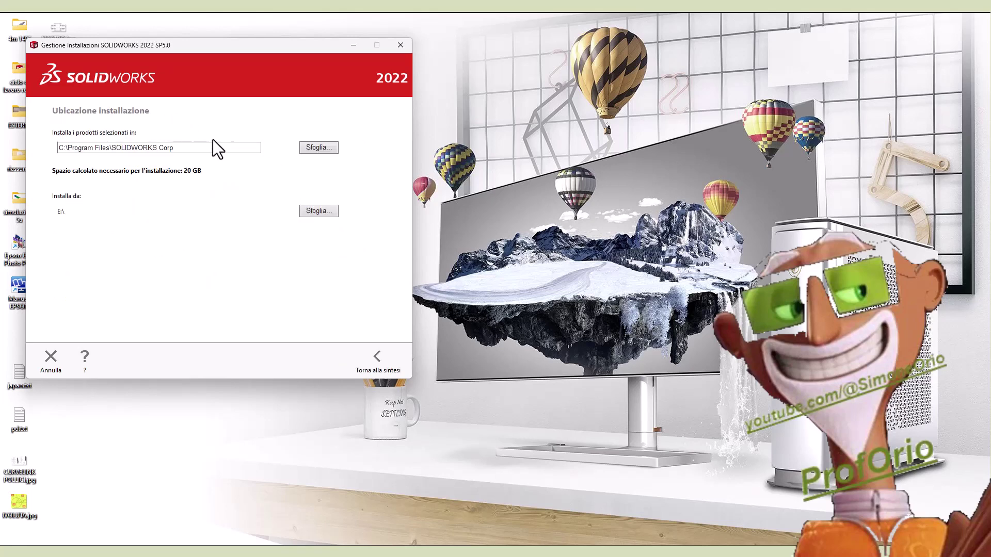
pyautogui.click(379, 360)
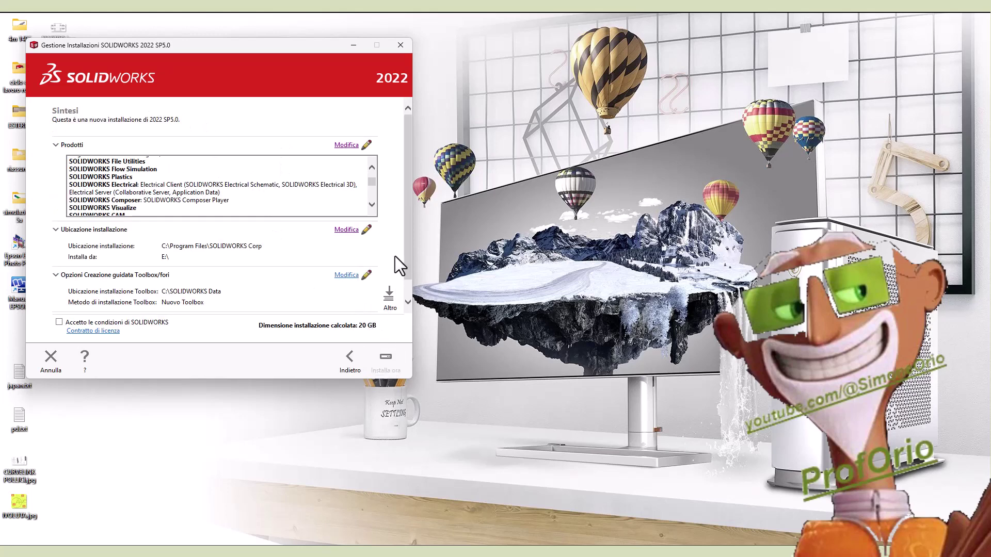
pyautogui.scroll(-1, 407, 252)
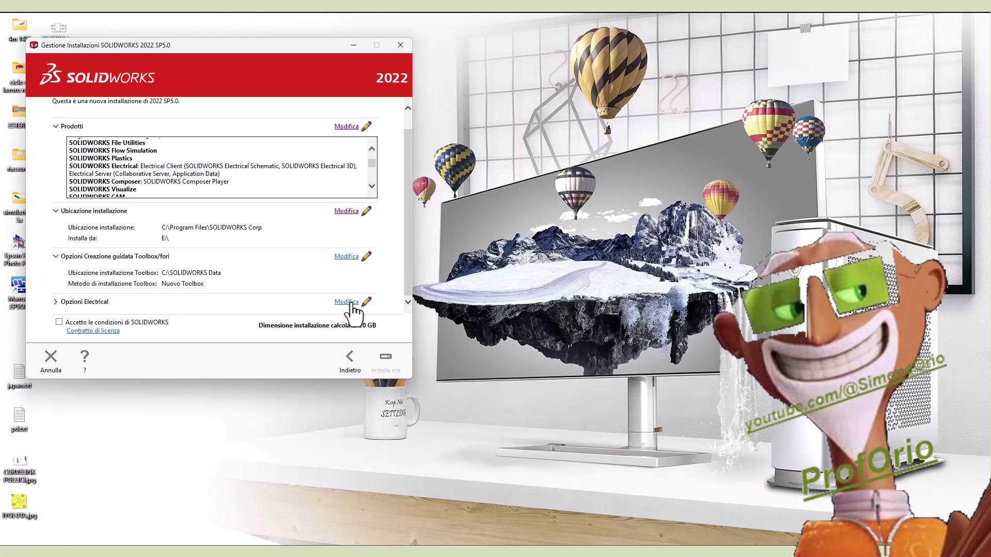
pyautogui.click(59, 322)
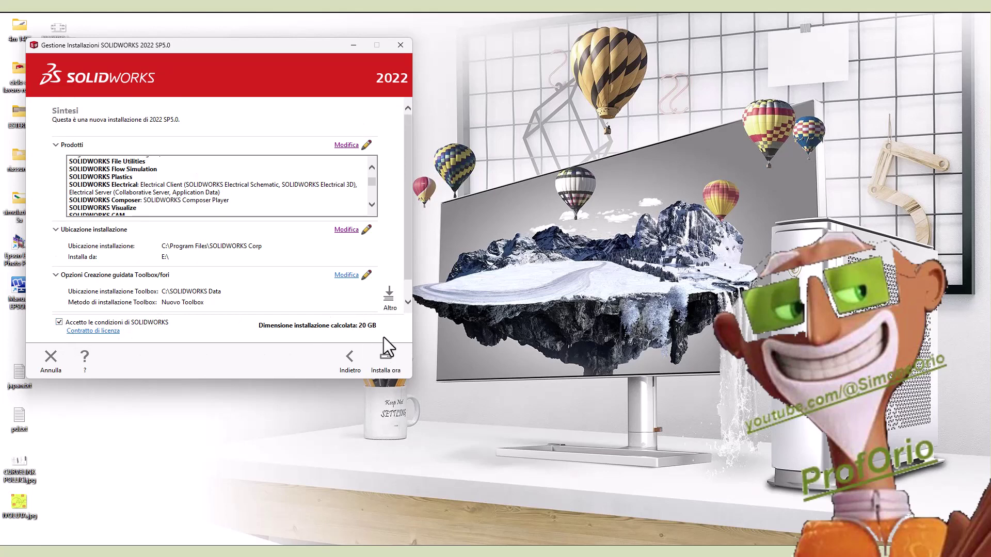
pyautogui.scroll(-1, 408, 269)
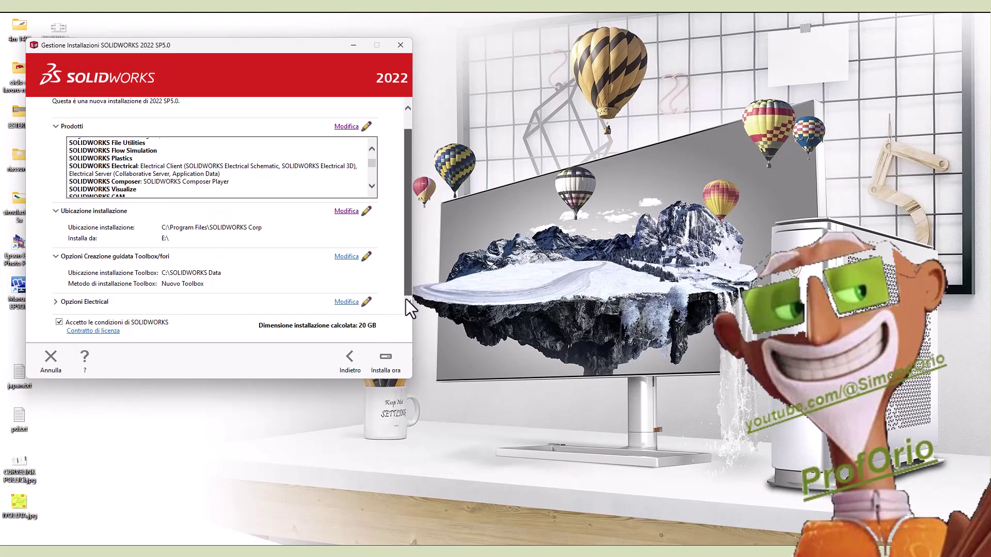
pyautogui.click(386, 361)
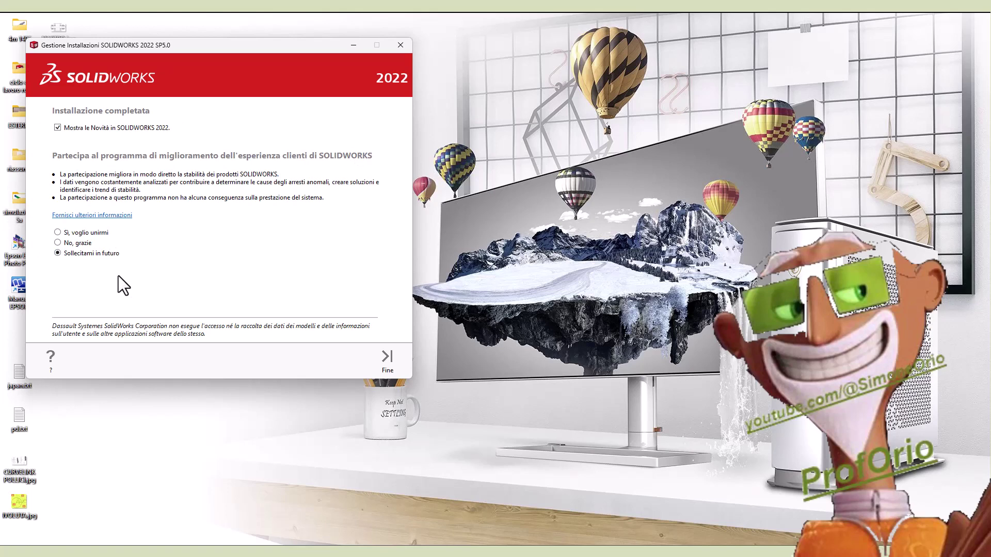
# Step: Choose 'Sì, voglio unirmi' for the customer experience programme and finish the installer
pyautogui.click(57, 232)
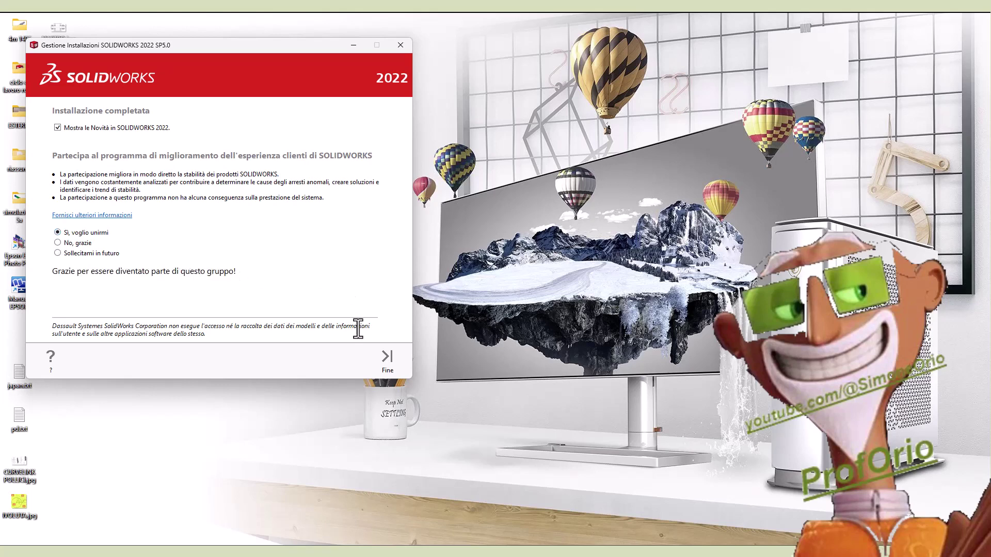
pyautogui.click(391, 362)
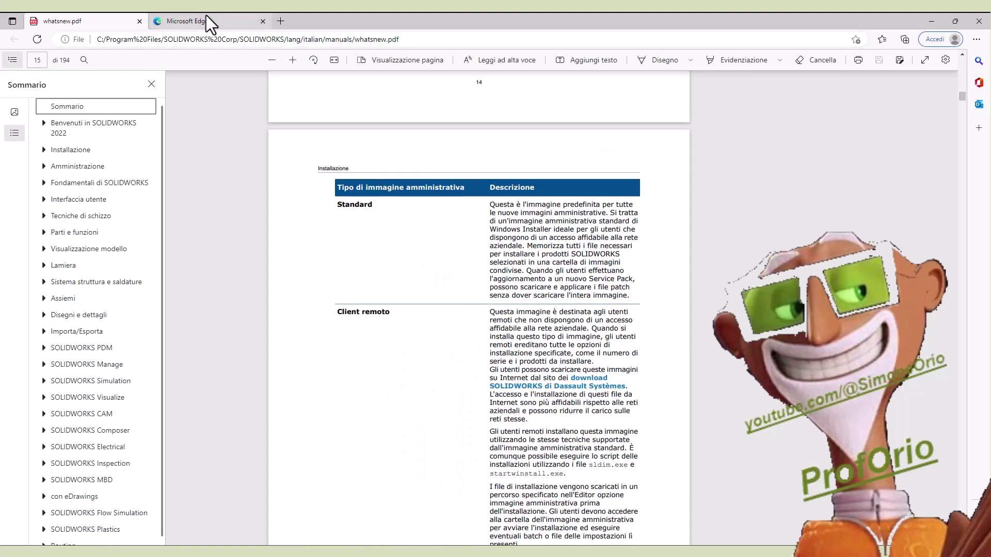
# Step: Scroll the whatsnew PDF up to its SOLIDWORKS 2022 cover page
pyautogui.click(405, 39)
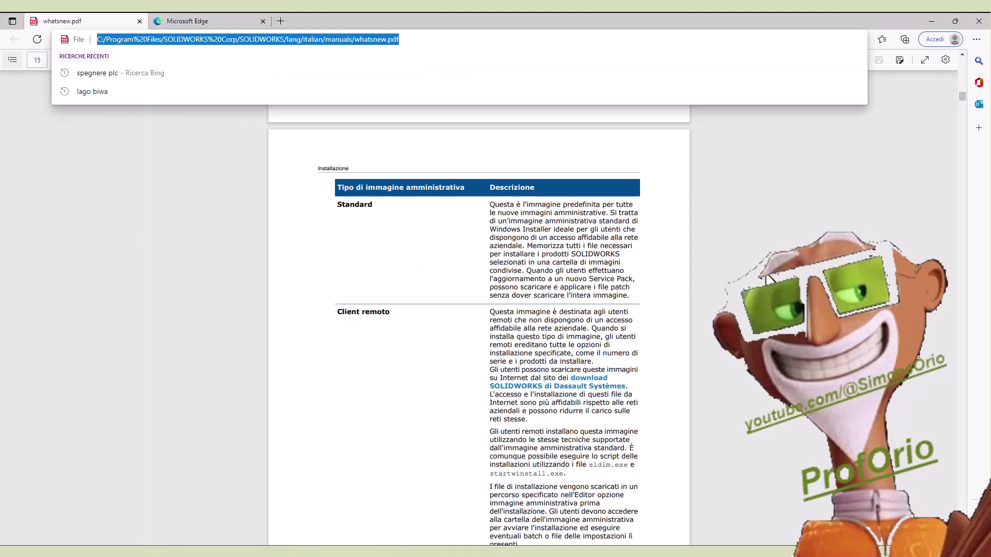
pyautogui.scroll(10, 777, 275)
pyautogui.scroll(10, 777, 275)
pyautogui.scroll(10, 777, 275)
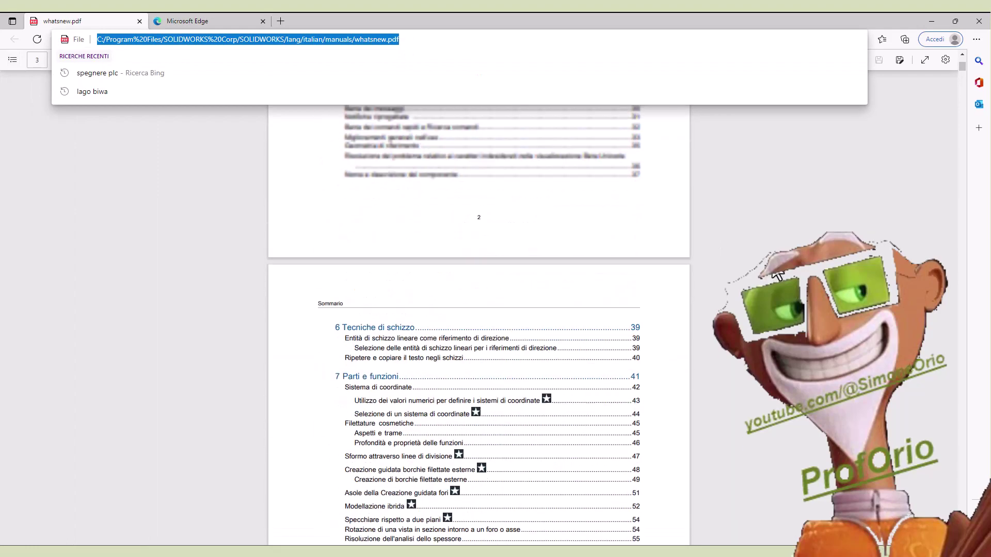
pyautogui.scroll(10, 777, 275)
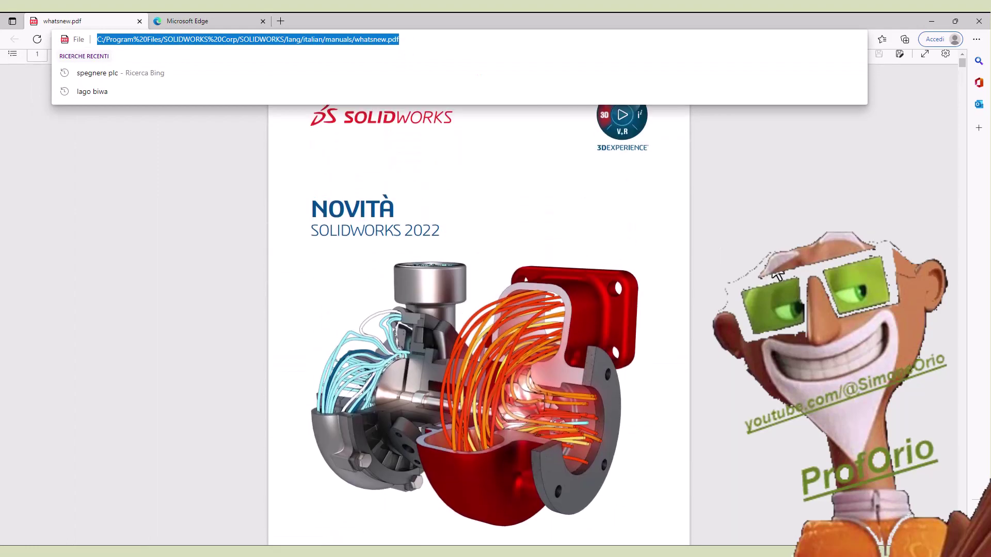
pyautogui.click(510, 225)
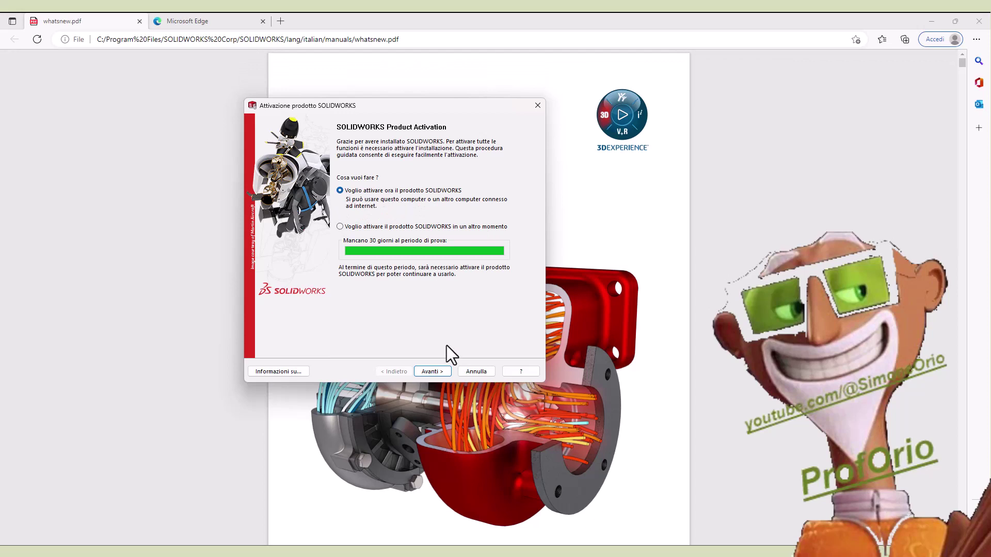
# Step: Activate SOLIDWORKS now, automatically over the Internet, and close the wizard on success
pyautogui.click(440, 376)
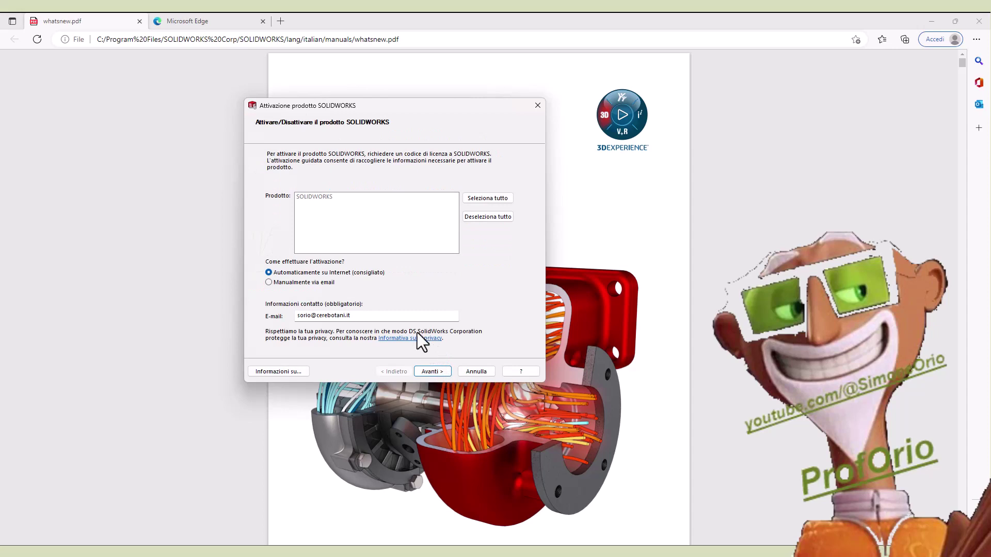
pyautogui.click(439, 371)
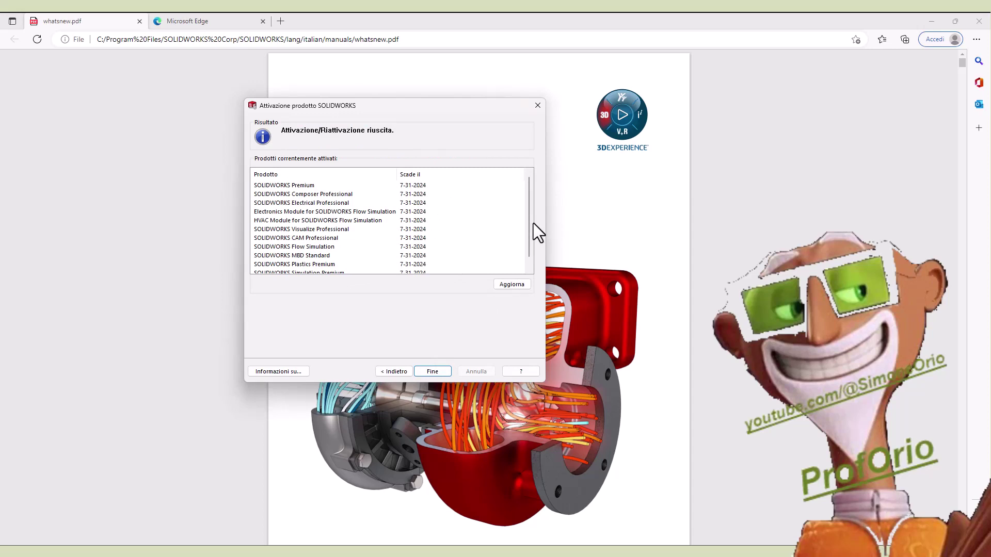
pyautogui.moveTo(519, 226)
pyautogui.click(438, 371)
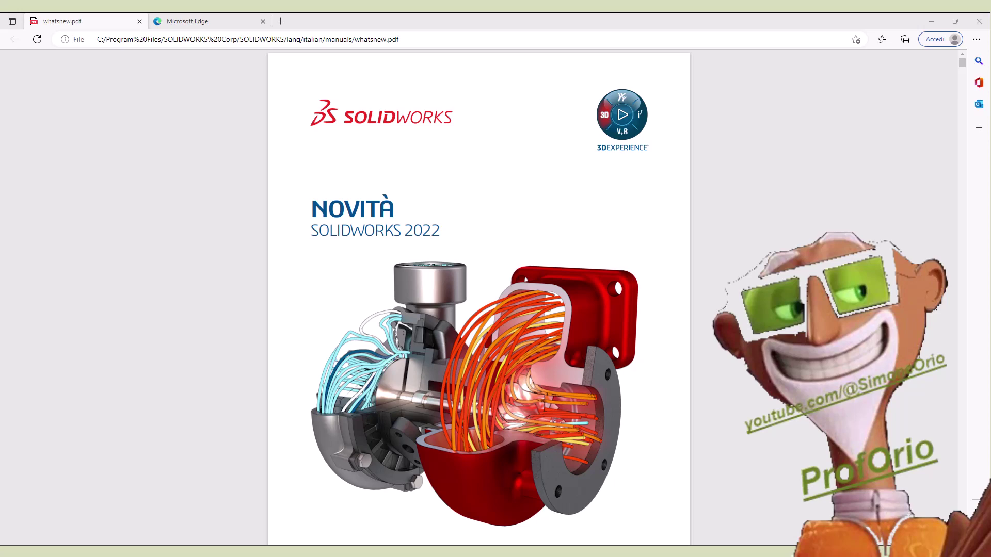
# Step: Accept the Contratto di licenza and maximize the SOLIDWORKS 2022 window
pyautogui.moveTo(847, 201); pyautogui.dragTo(439, 119)
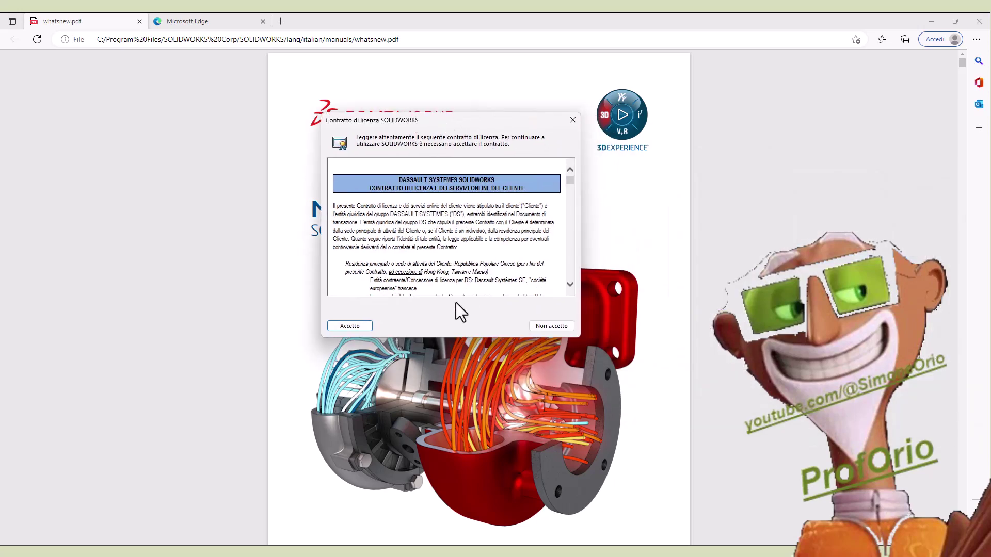
pyautogui.click(370, 330)
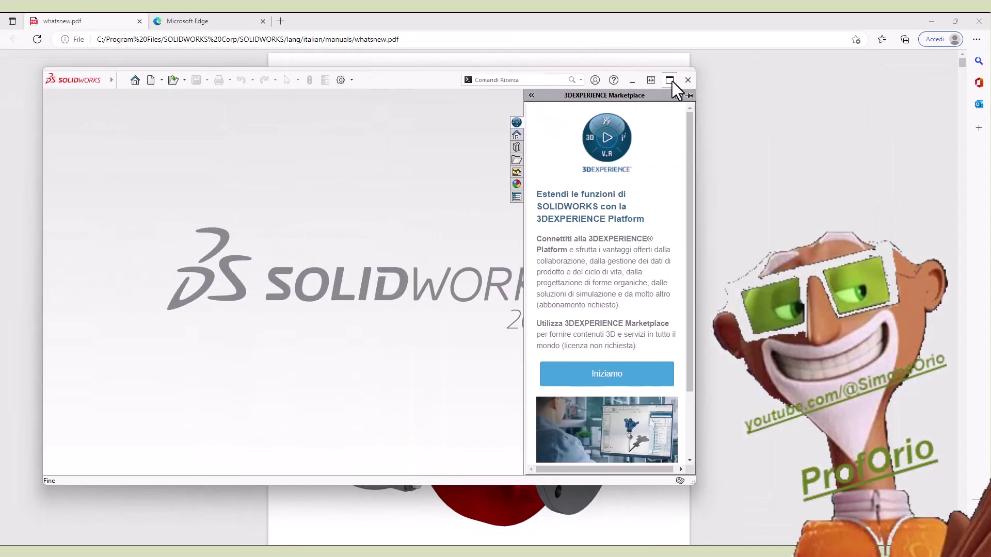
pyautogui.click(670, 80)
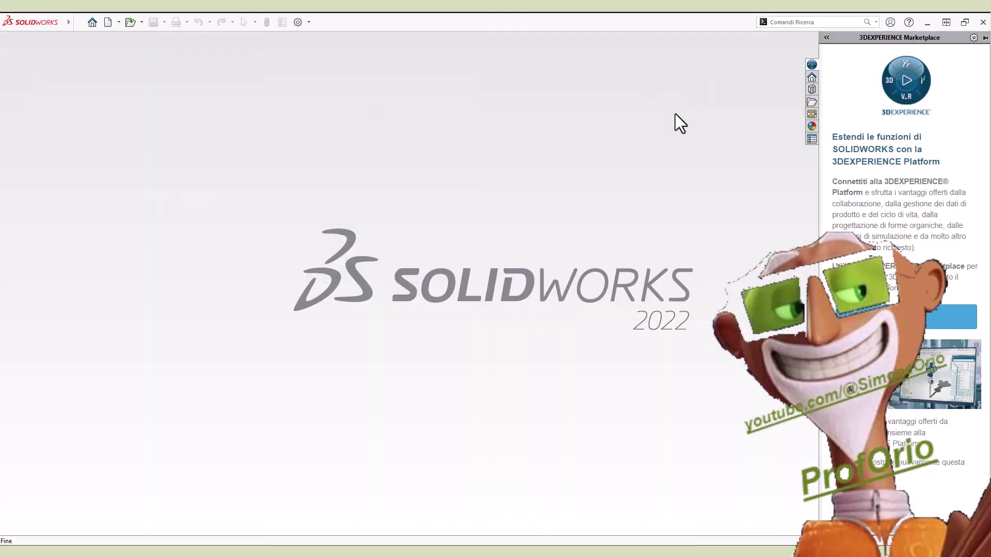